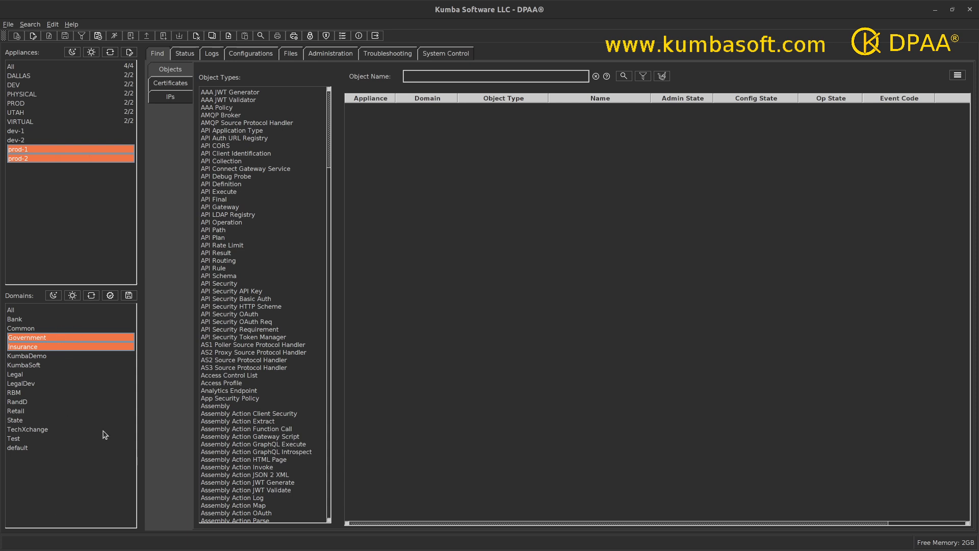
Add the default domain to the selection, find all IPs on the selected appliances, and sort the results by IP address
{"action": "left_click", "coordinate": [25, 447], "text": "ctrl"}
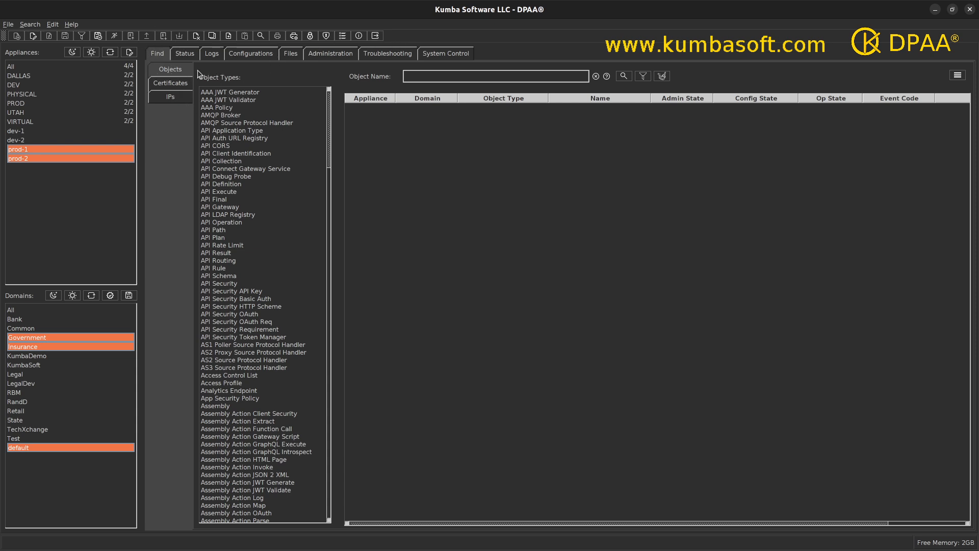
{"action": "left_click", "coordinate": [170, 100]}
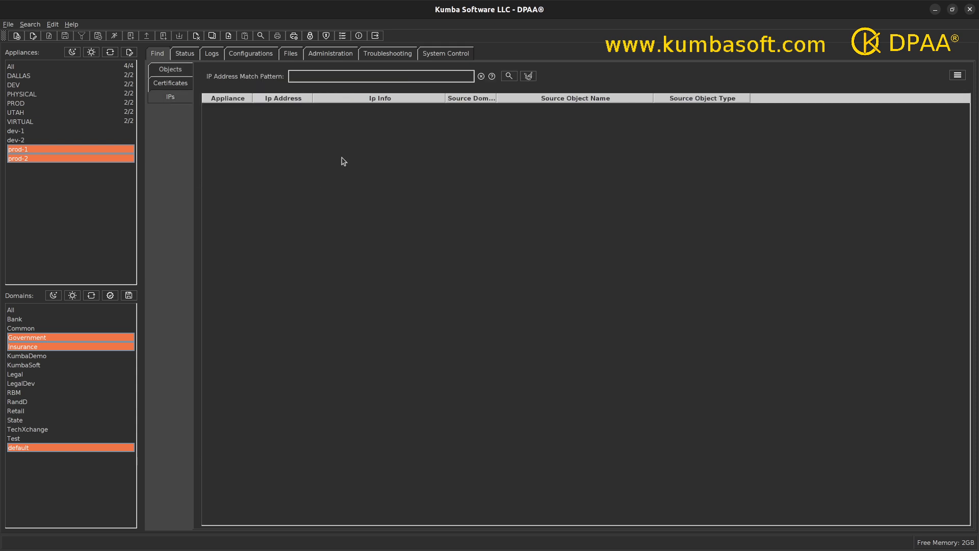
{"action": "left_click", "coordinate": [509, 78]}
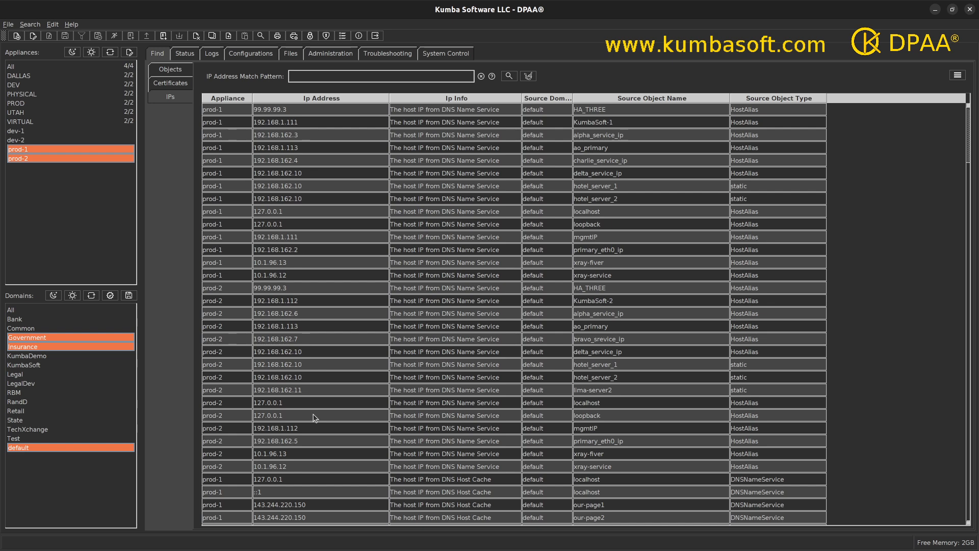
{"action": "left_click", "coordinate": [325, 99]}
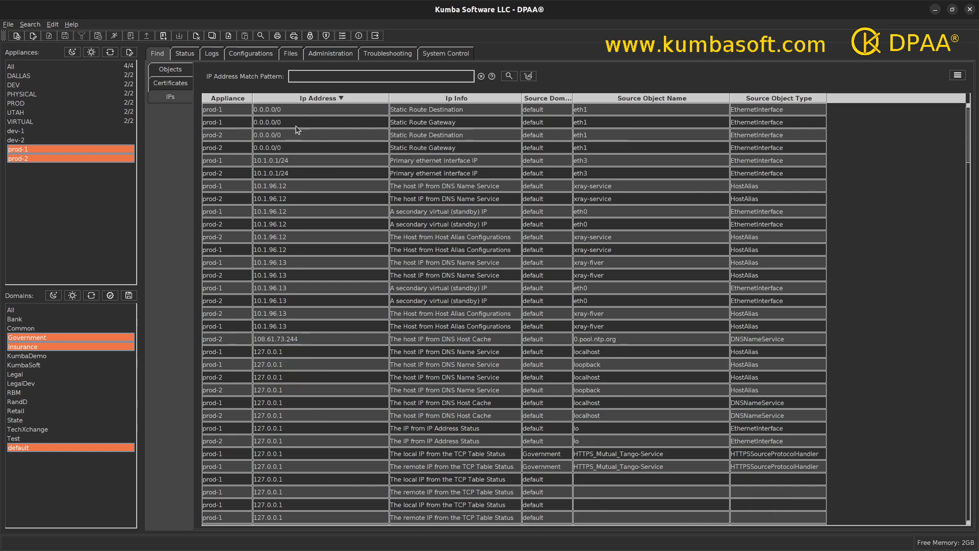
Examine where 10.1.0.1/24, 10.1.96.12 and 10.1.96.13 are used by highlighting their rows and comparing IP info and source objects
{"action": "left_click_drag", "start_coordinate": [286, 162], "coordinate": [288, 177]}
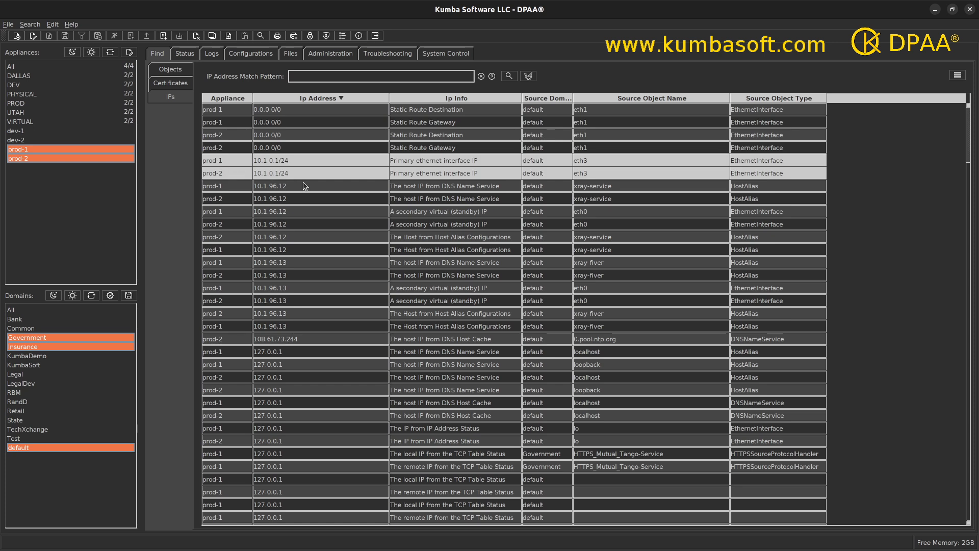
{"action": "left_click_drag", "start_coordinate": [294, 188], "coordinate": [289, 253]}
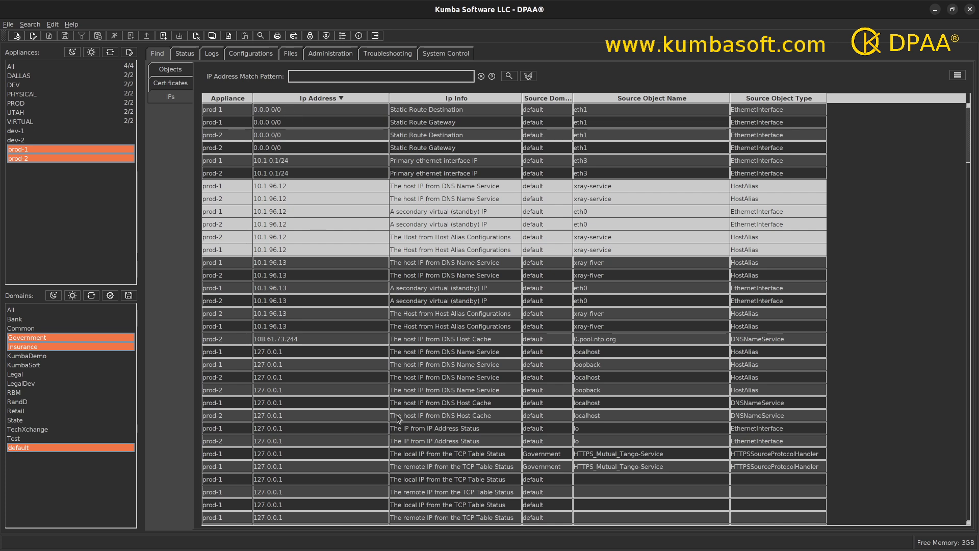
{"action": "left_click_drag", "start_coordinate": [289, 263], "coordinate": [284, 325]}
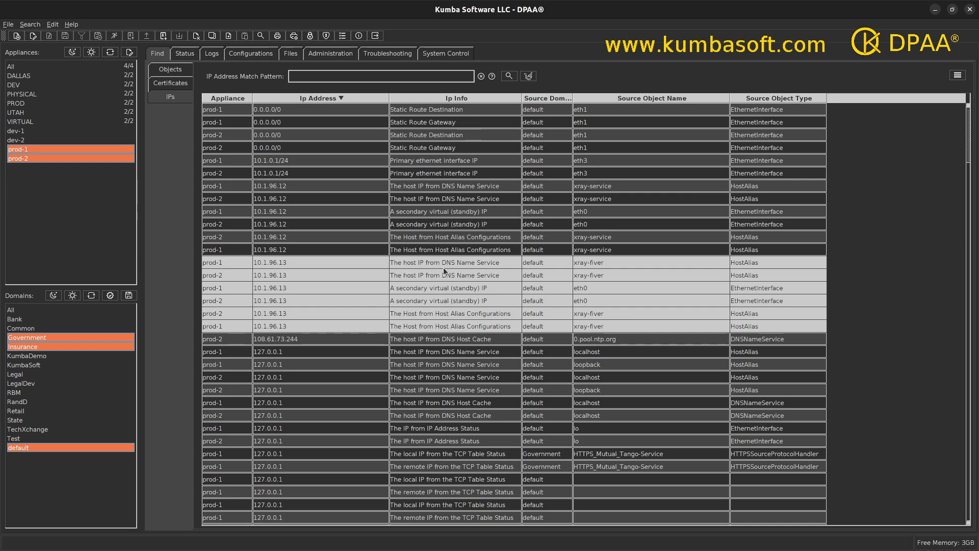
{"action": "left_click", "coordinate": [743, 275], "text": "shift"}
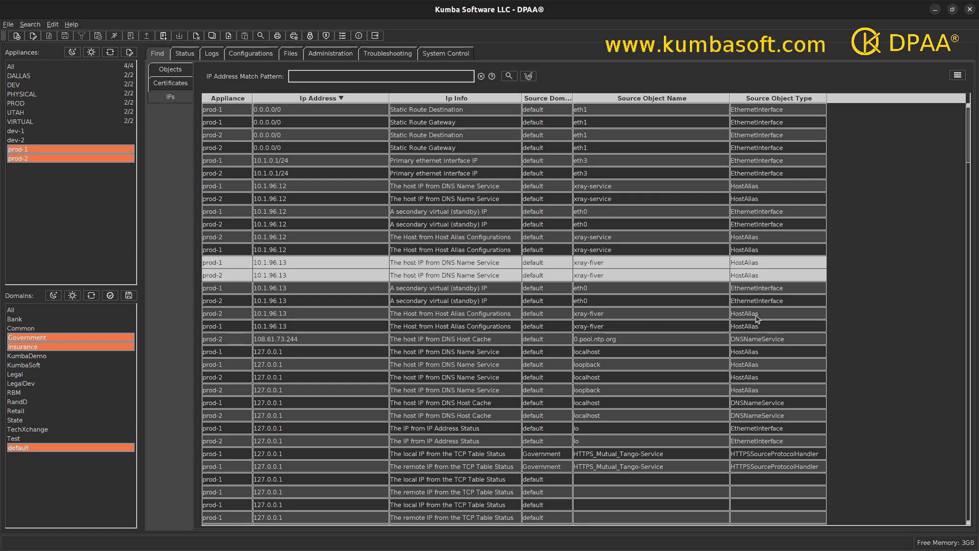
{"action": "left_click_drag", "start_coordinate": [755, 314], "coordinate": [751, 323]}
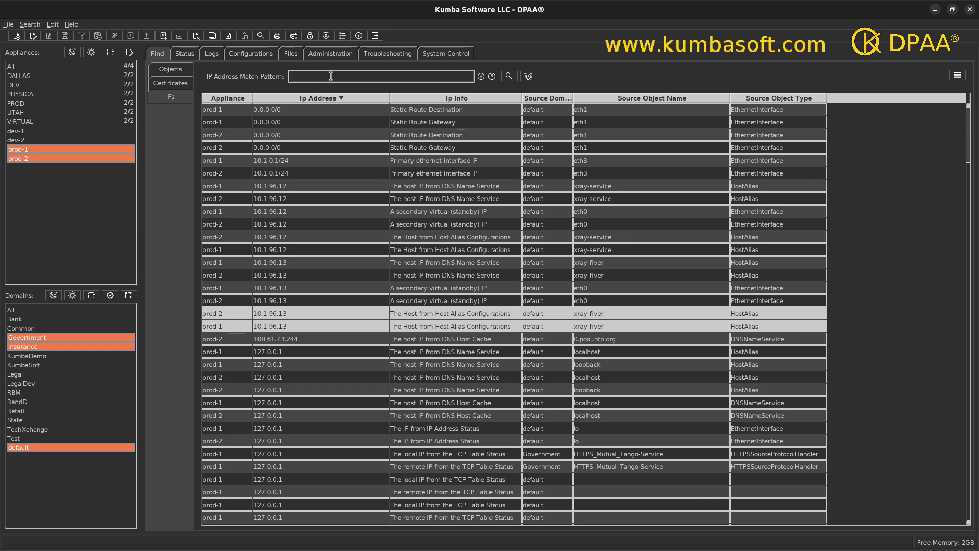
Read the match pattern help, search for IP addresses matching 192.168\.2\. and highlight the matching rows
{"action": "left_click", "coordinate": [492, 77]}
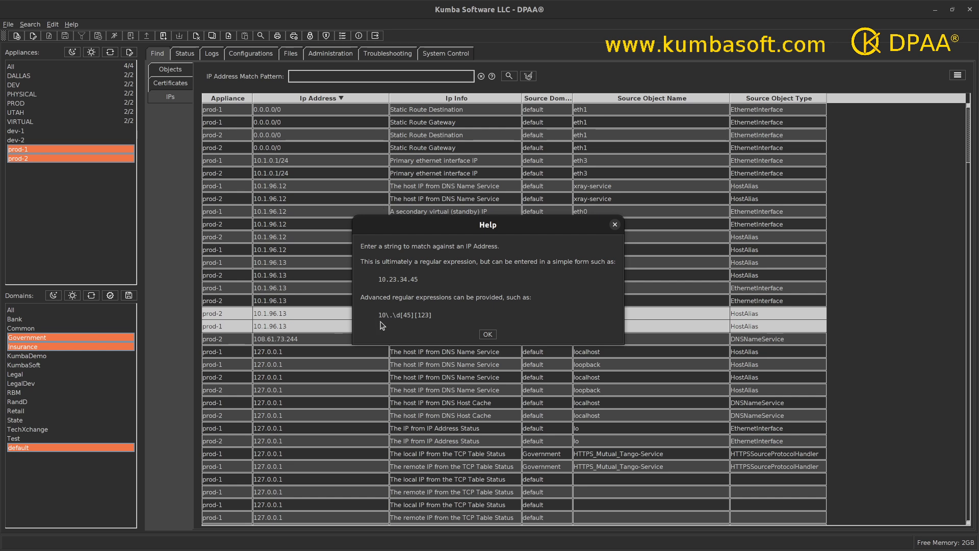
{"action": "left_click", "coordinate": [488, 334]}
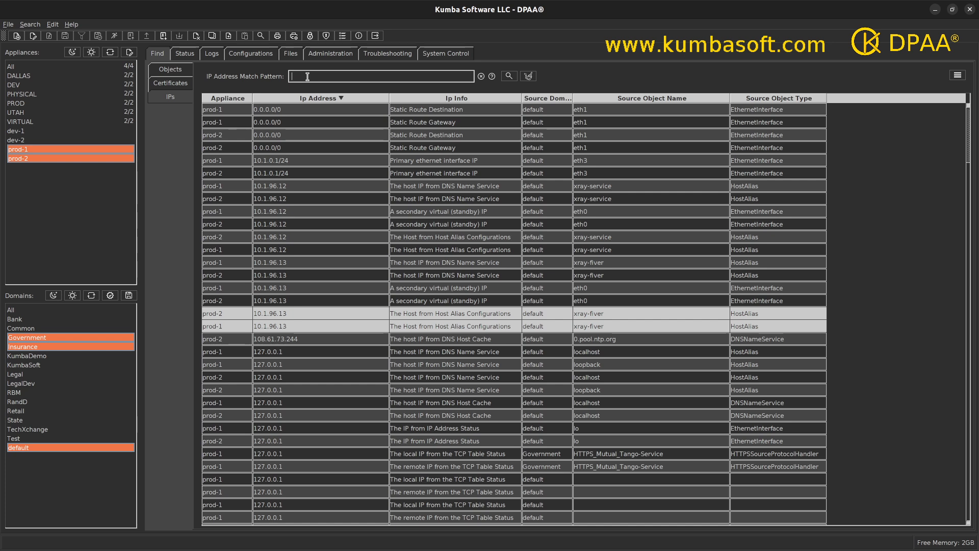
{"action": "type", "text": "192.168\\.2\\."}
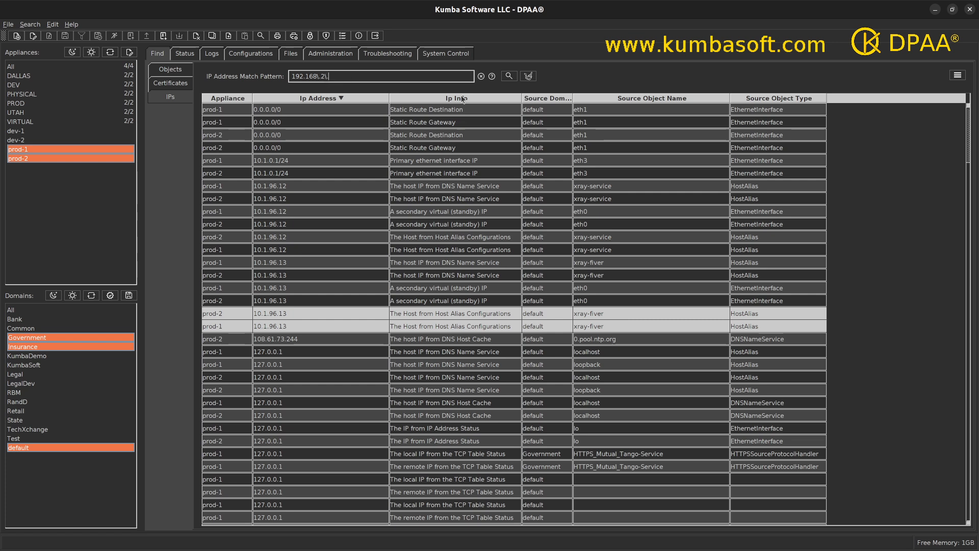
{"action": "left_click", "coordinate": [504, 78]}
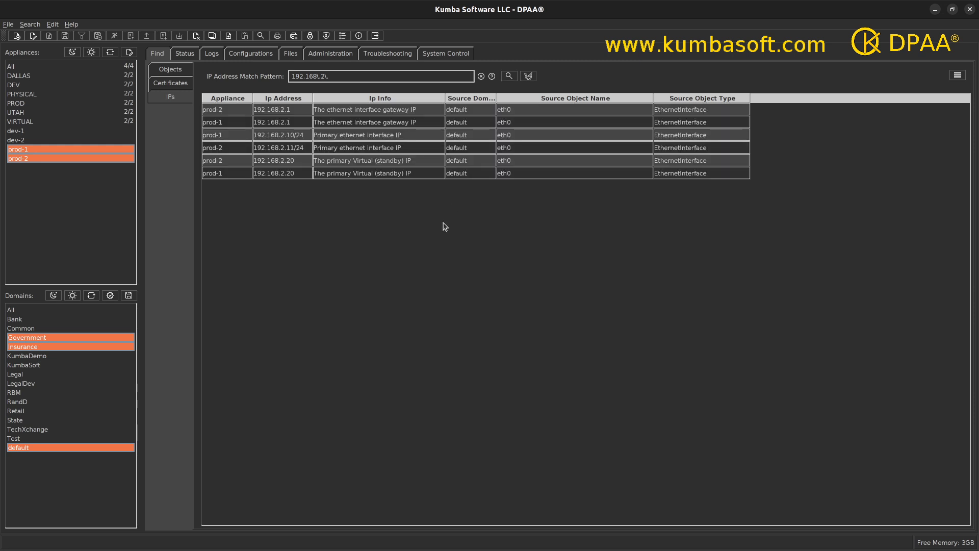
{"action": "left_click_drag", "start_coordinate": [284, 116], "coordinate": [279, 173]}
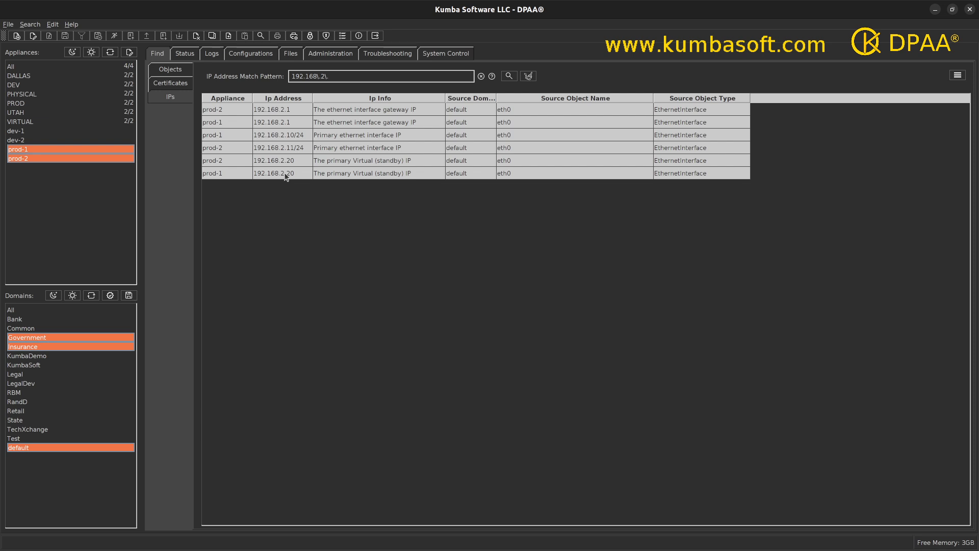
{"action": "left_click", "coordinate": [302, 76]}
Reorder the result columns to Appliance, Source Domain, Source Object Type, Source Object Name, IP Address, IP Info, and narrow the Source Object Name column
{"action": "left_click_drag", "start_coordinate": [548, 100], "coordinate": [370, 105]}
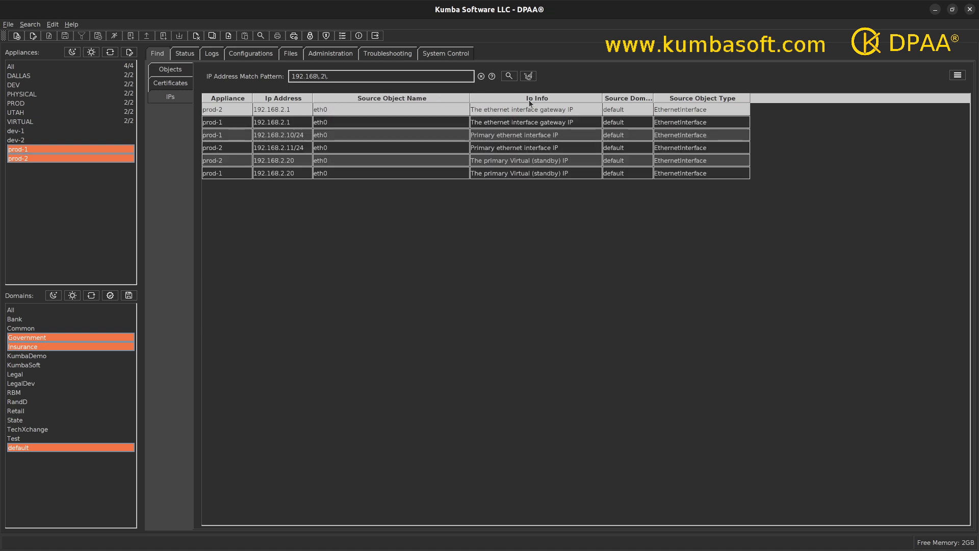
{"action": "left_click_drag", "start_coordinate": [621, 100], "coordinate": [276, 116]}
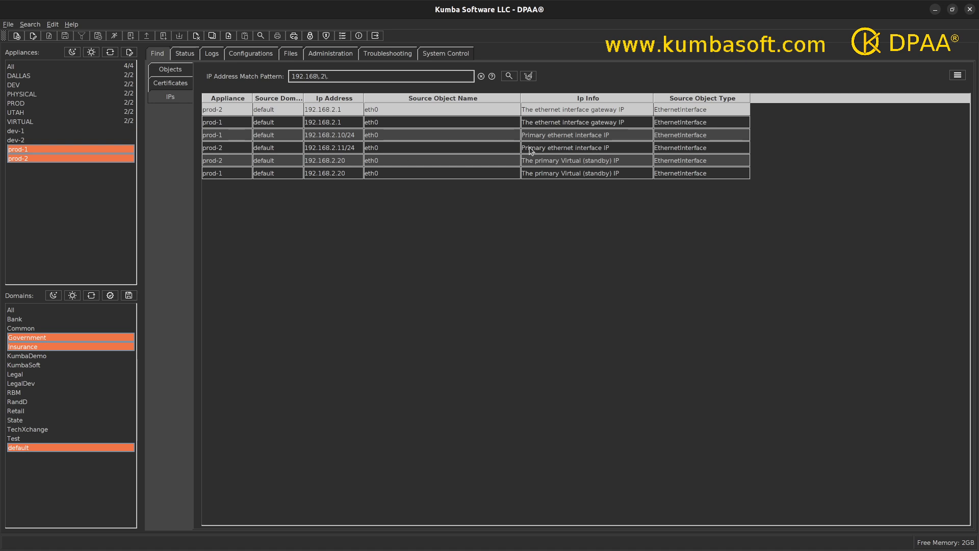
{"action": "left_click_drag", "start_coordinate": [421, 101], "coordinate": [402, 103]}
{"action": "left_click_drag", "start_coordinate": [707, 100], "coordinate": [373, 105]}
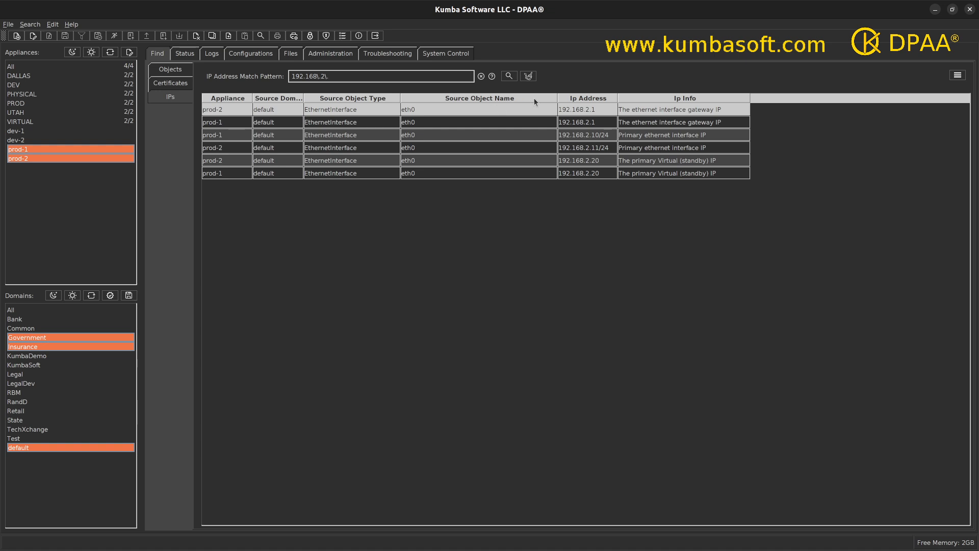
{"action": "left_click_drag", "start_coordinate": [558, 102], "coordinate": [487, 110]}
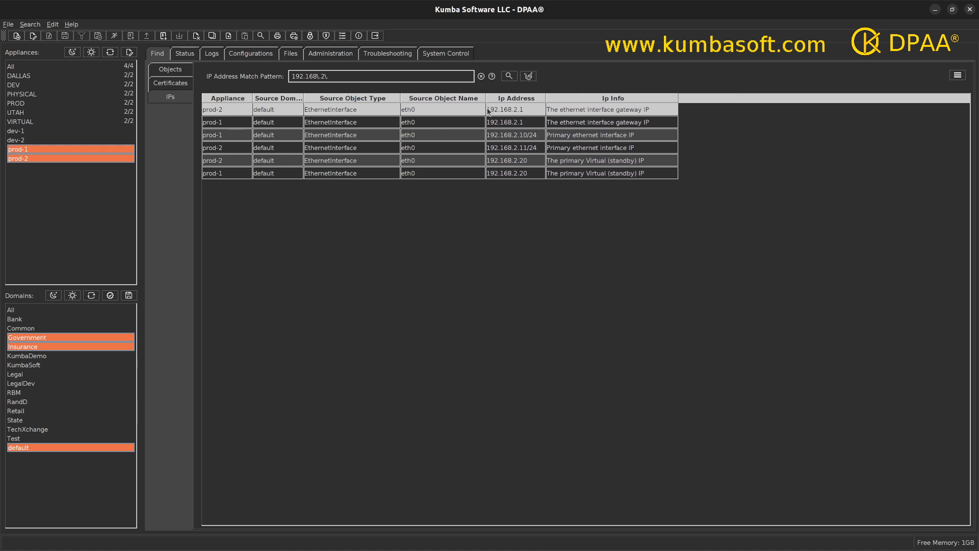
Sort the results in turn by IP Address, IP Info, Source Object Type and Source Domain
{"action": "left_click", "coordinate": [532, 98]}
{"action": "left_click", "coordinate": [609, 100]}
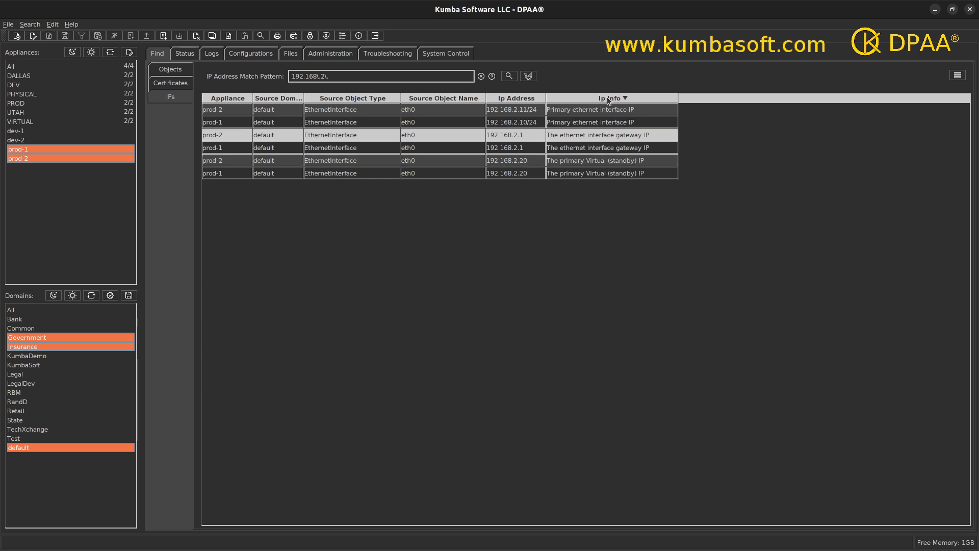
{"action": "left_click", "coordinate": [357, 100]}
{"action": "left_click", "coordinate": [294, 102]}
Select both 192.168.2.1 gateway rows and review the actions available for the selected IPs
{"action": "left_click", "coordinate": [344, 150], "text": "ctrl"}
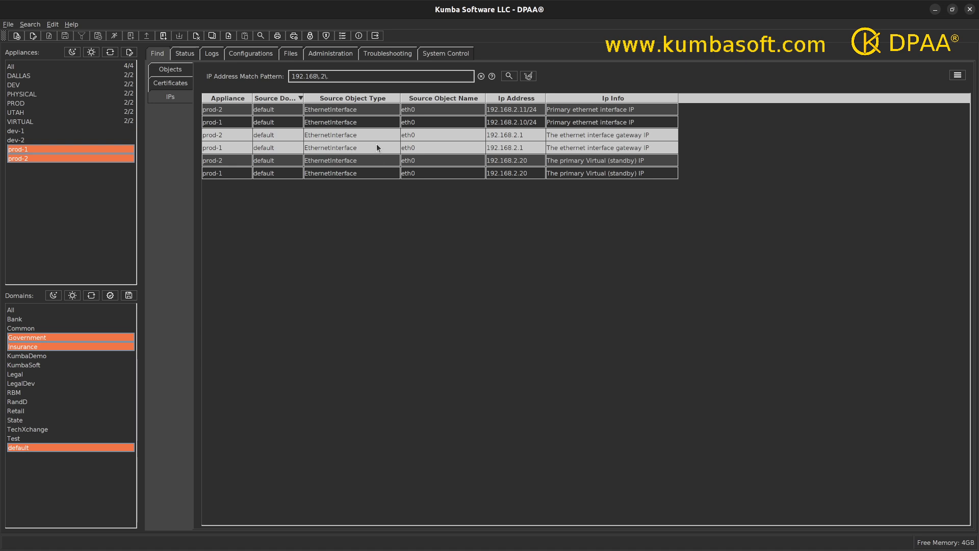
{"action": "left_click", "coordinate": [957, 80]}
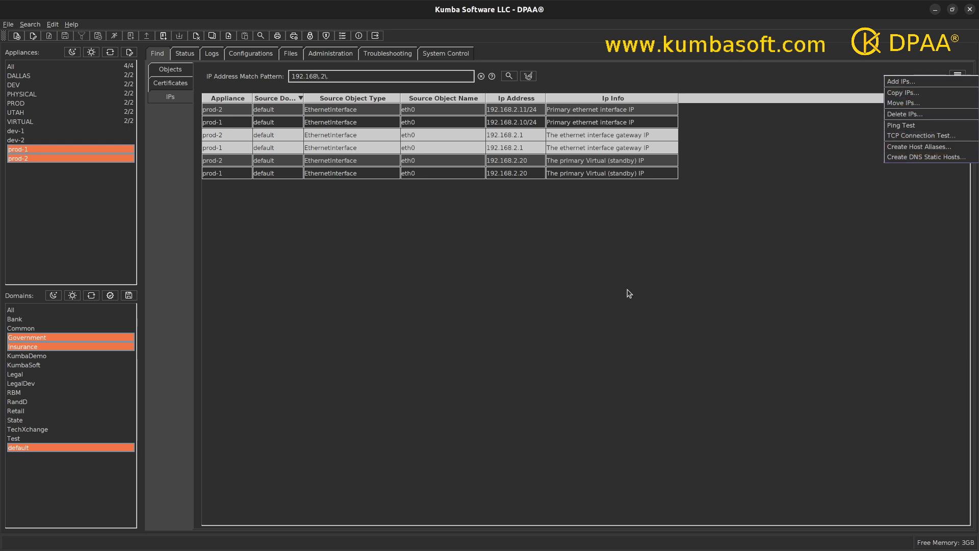
{"action": "left_click", "coordinate": [432, 247]}
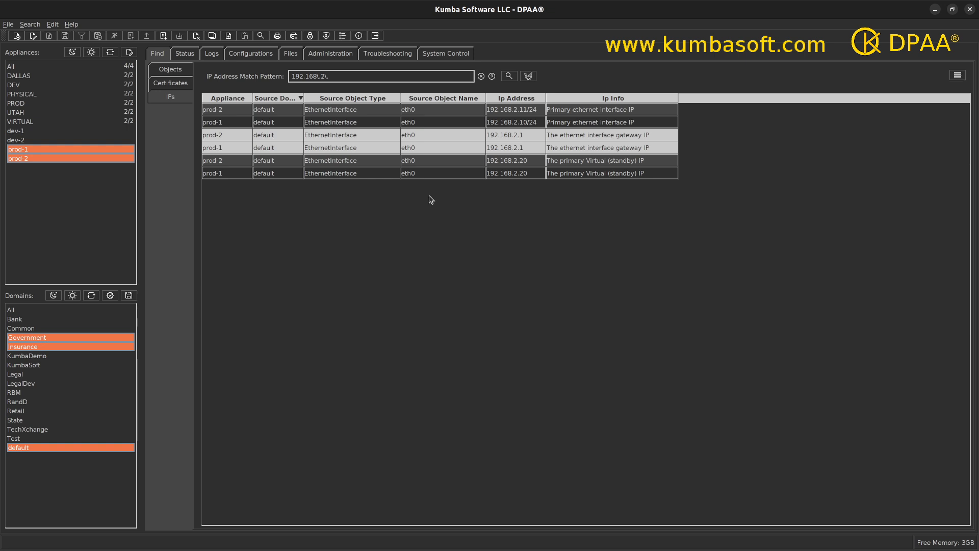
{"action": "right_click", "coordinate": [418, 146]}
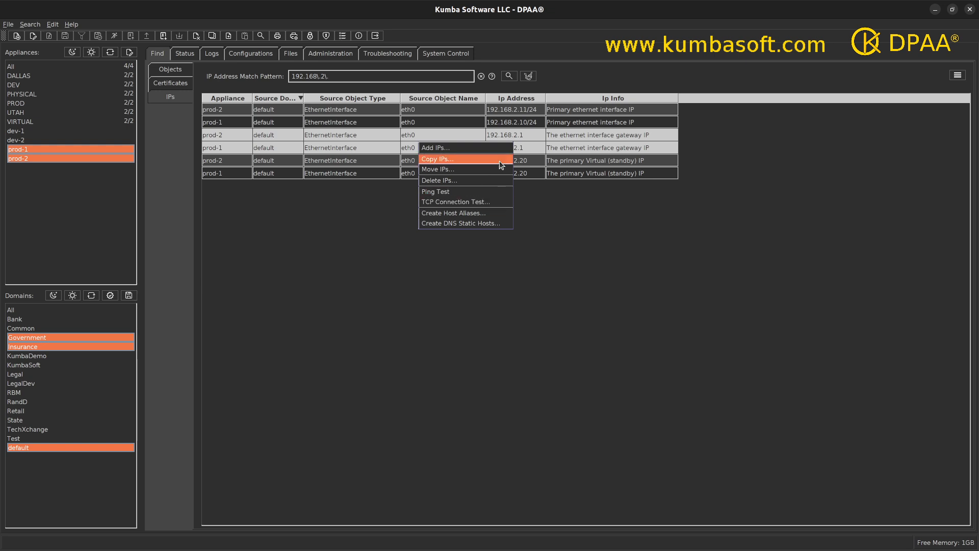
Select the two primary ethernet interface rows, reselect the two 192.168.2.1 gateway rows, and review the IP actions without running one
{"action": "left_click", "coordinate": [509, 111]}
{"action": "left_click", "coordinate": [510, 122], "text": "ctrl"}
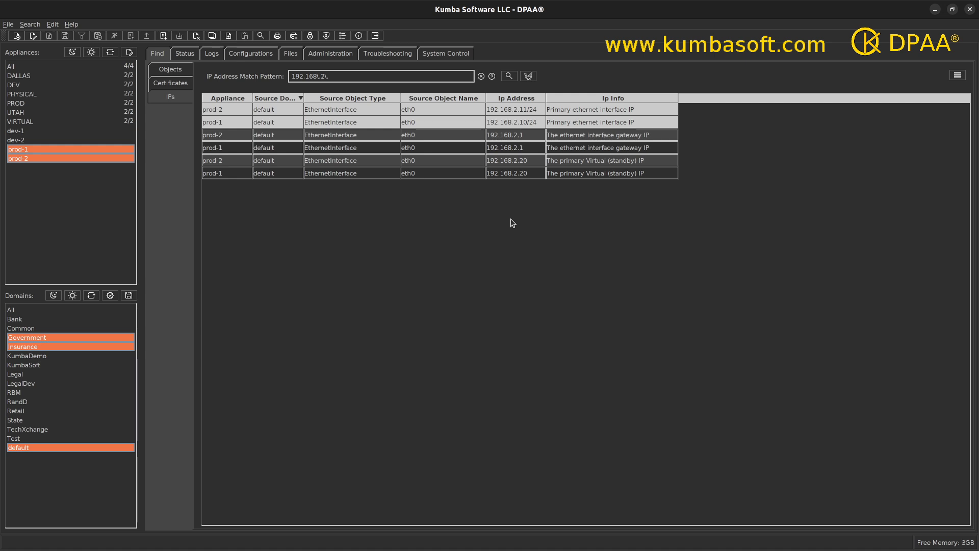
{"action": "left_click_drag", "start_coordinate": [429, 137], "coordinate": [428, 148]}
{"action": "right_click", "coordinate": [428, 150]}
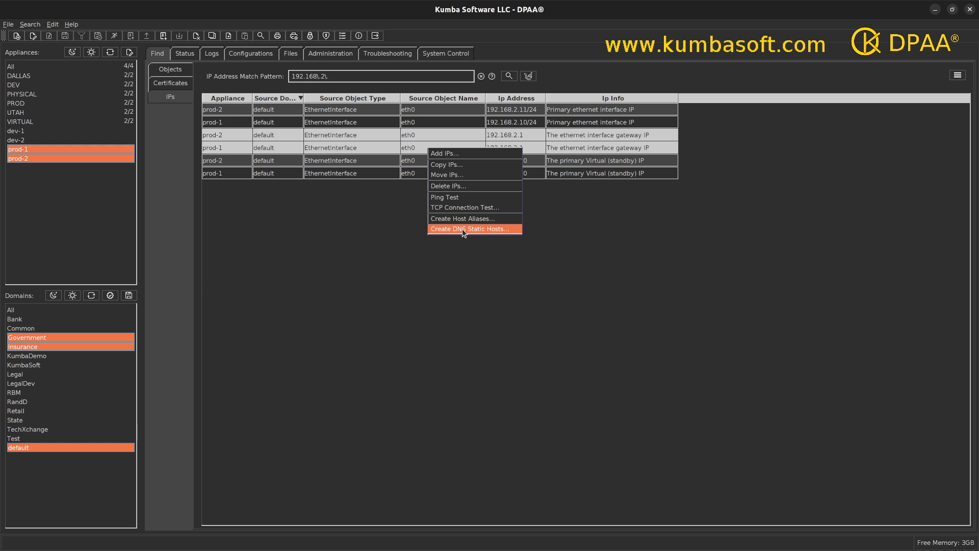
{"action": "left_click", "coordinate": [374, 251]}
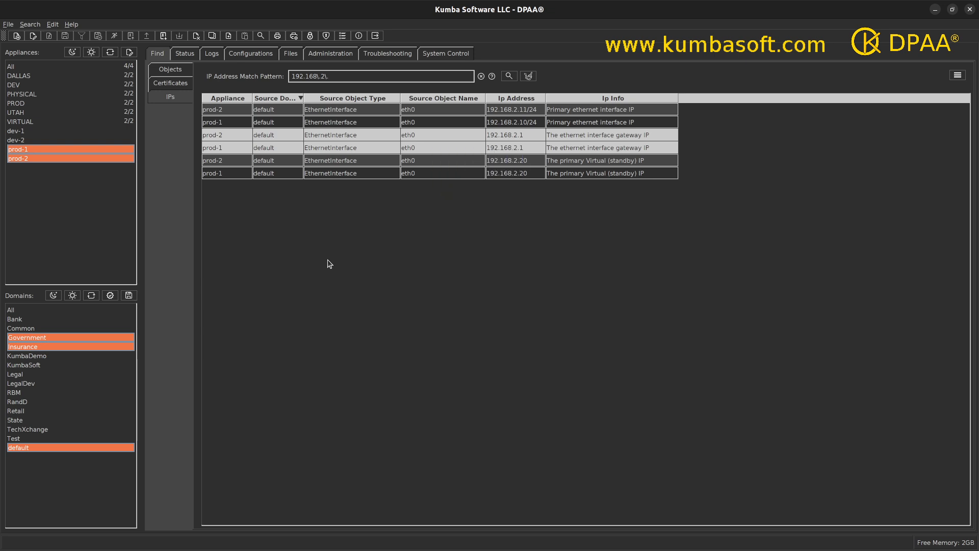